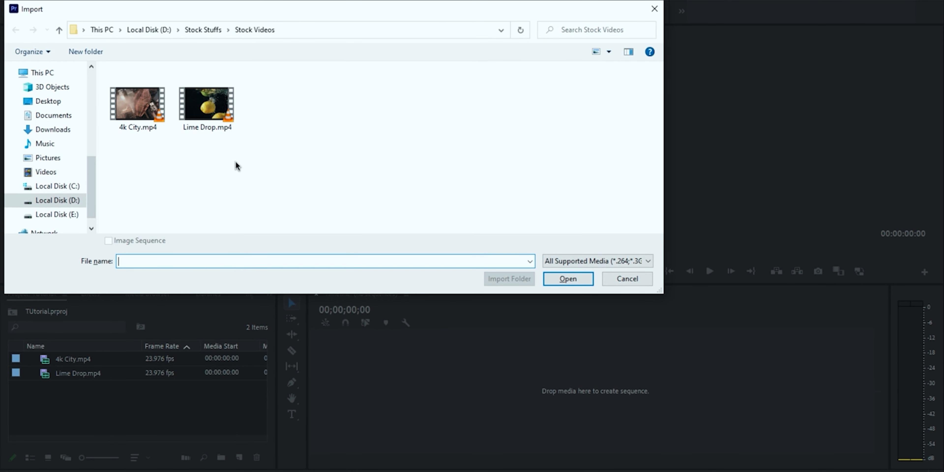
Cancel the media import and create a sequence by placing Lime Drop.mp4 on the timeline
click(626, 281)
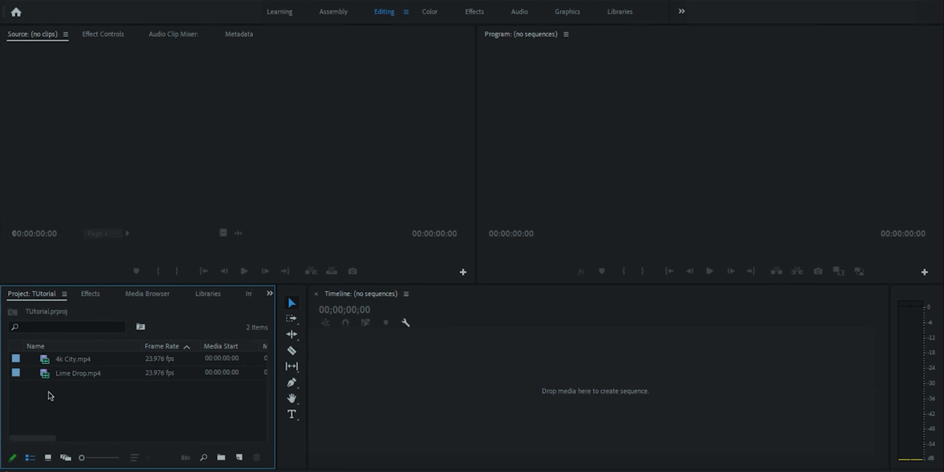
drag(46, 374, 409, 385)
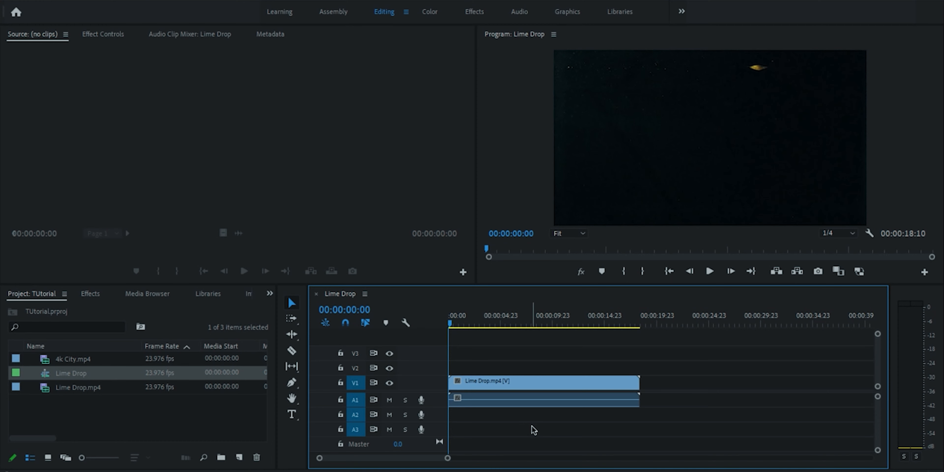
Try to import music files from the YouTube Audio Library Musics folder, selecting Blood_Sweat_No_Tears.mp3 through Cali_Buzz.mp3
click(78, 424)
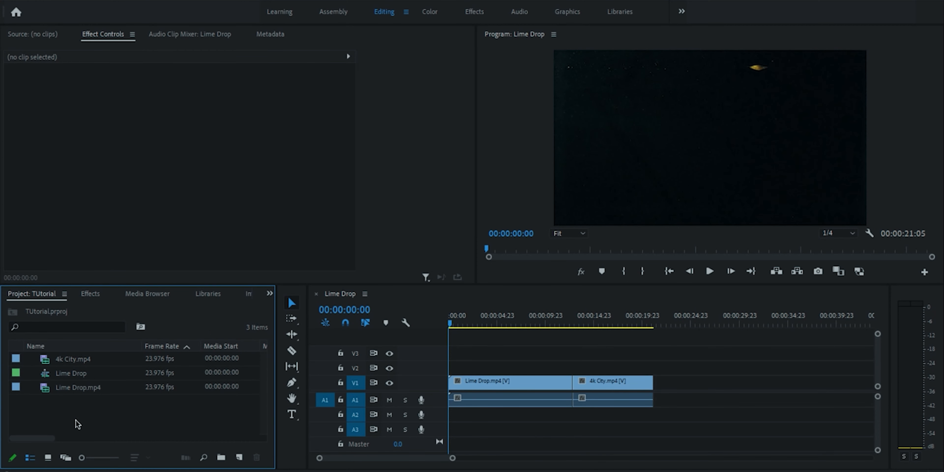
double_click(77, 424)
click(129, 124)
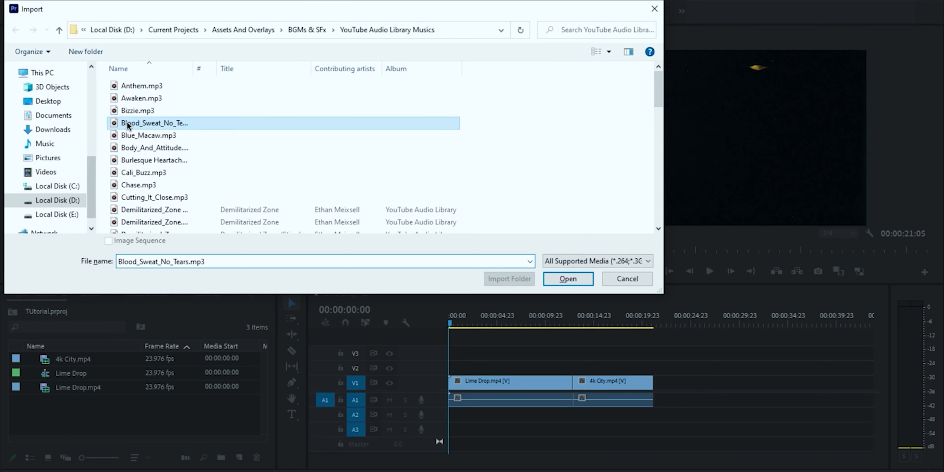
shift+click(134, 176)
click(579, 281)
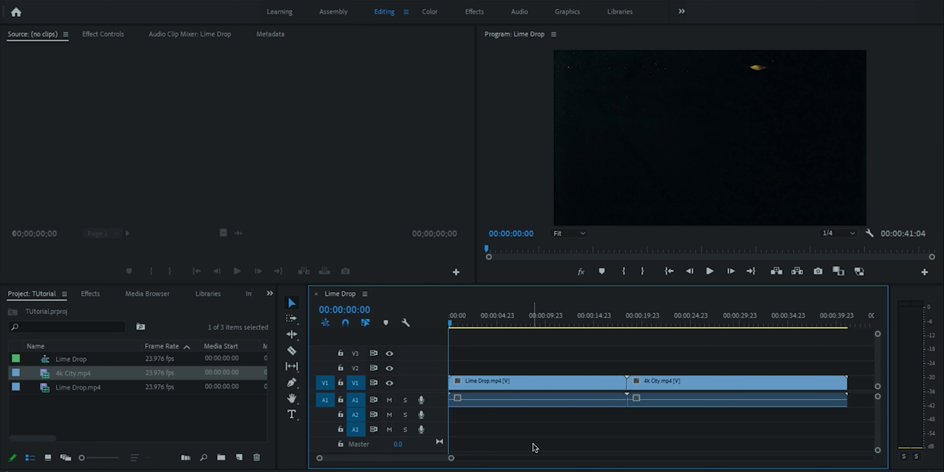
Split the Lime Drop clip at 00:00:12:20 and the 4k City clip at 00:00:27:14 with the Razor tool
key(c)
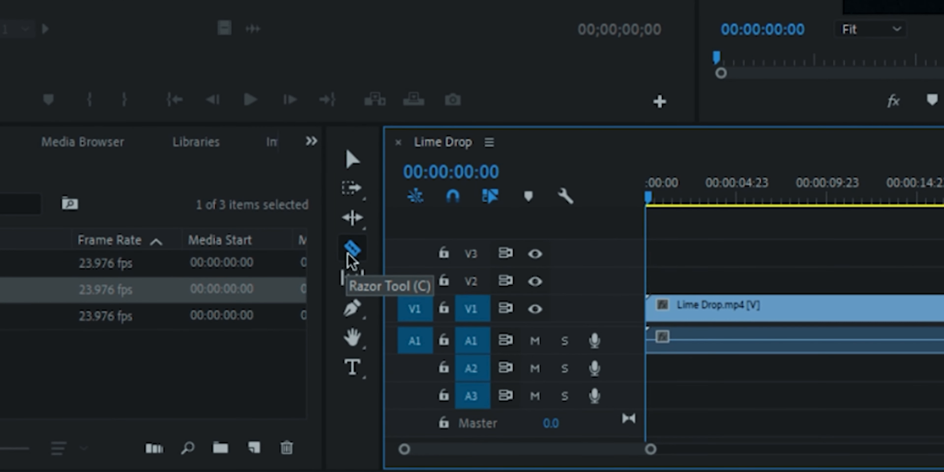
click(292, 352)
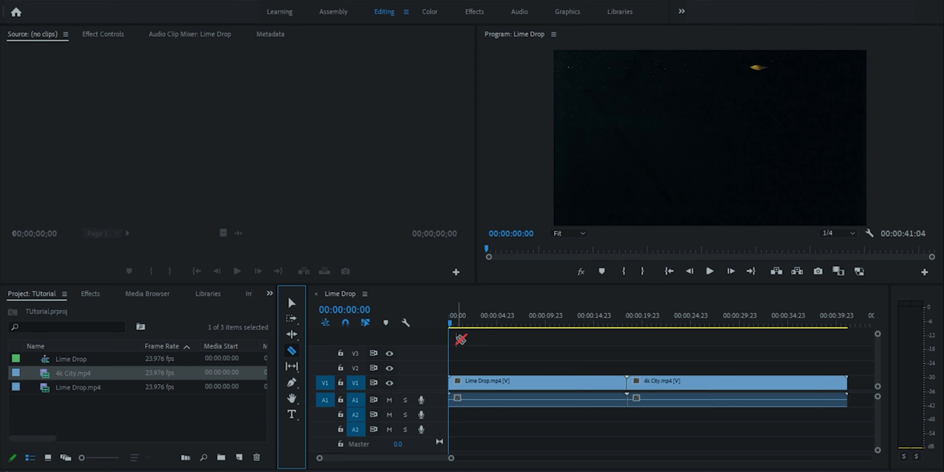
drag(452, 324, 537, 335)
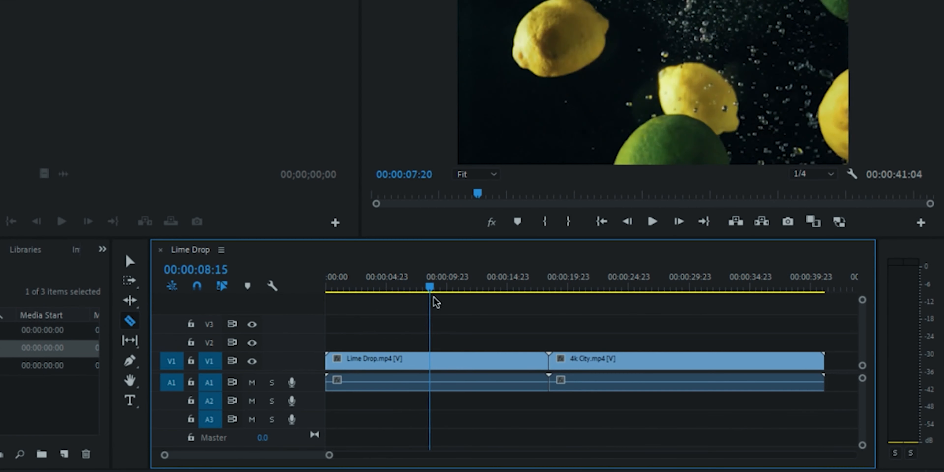
drag(436, 302, 487, 307)
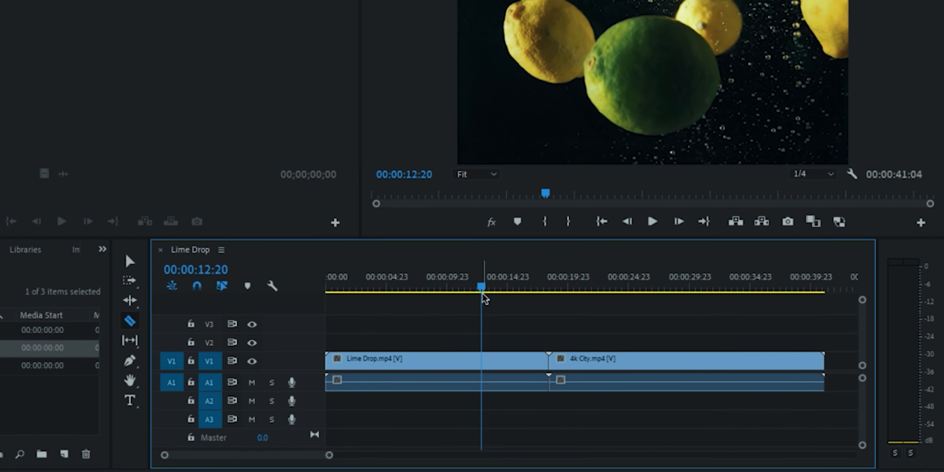
click(483, 360)
drag(483, 285, 659, 288)
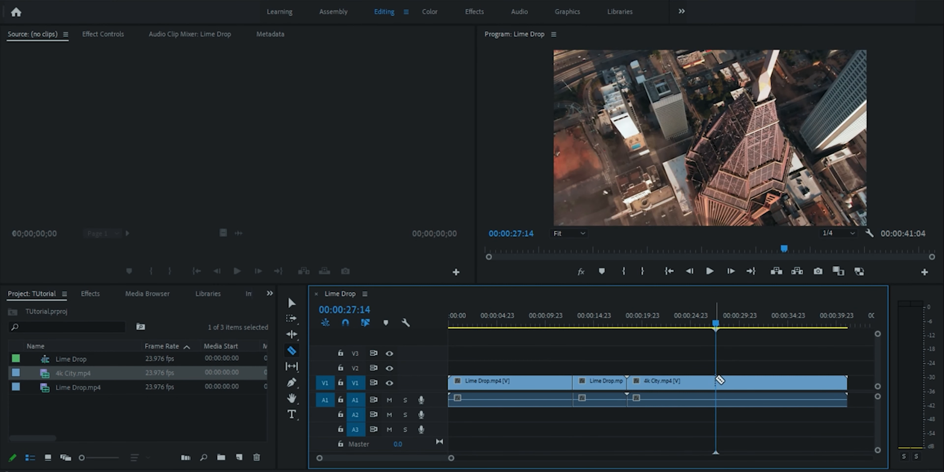
click(717, 379)
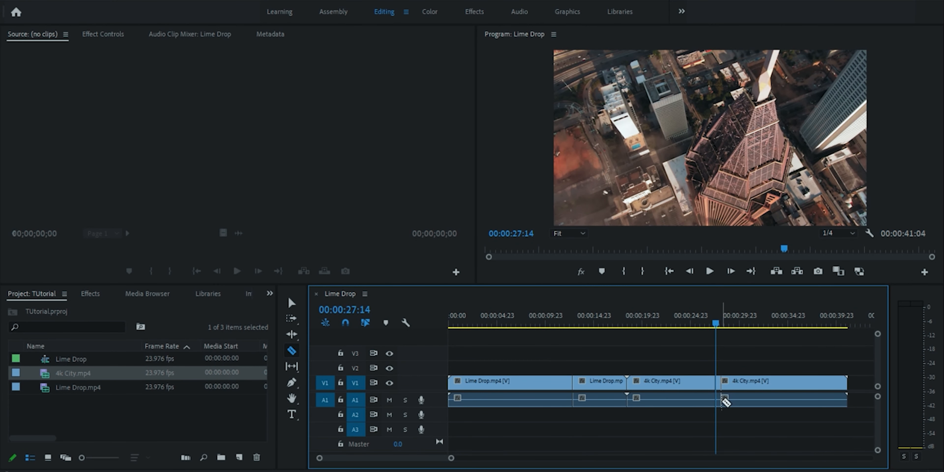
Delete the second pieces of the Lime Drop and 4k City clips and close the gap between the remaining clips
key(v)
click(599, 382)
key(Delete)
click(739, 384)
key(Delete)
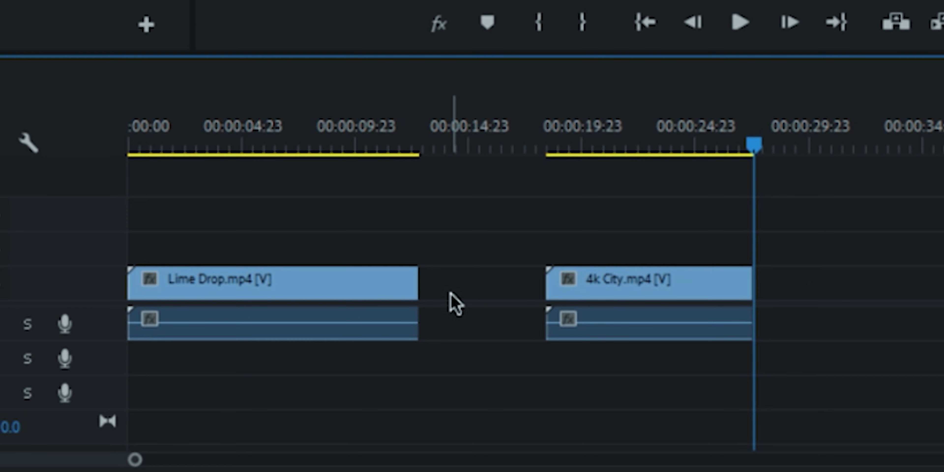
click(474, 279)
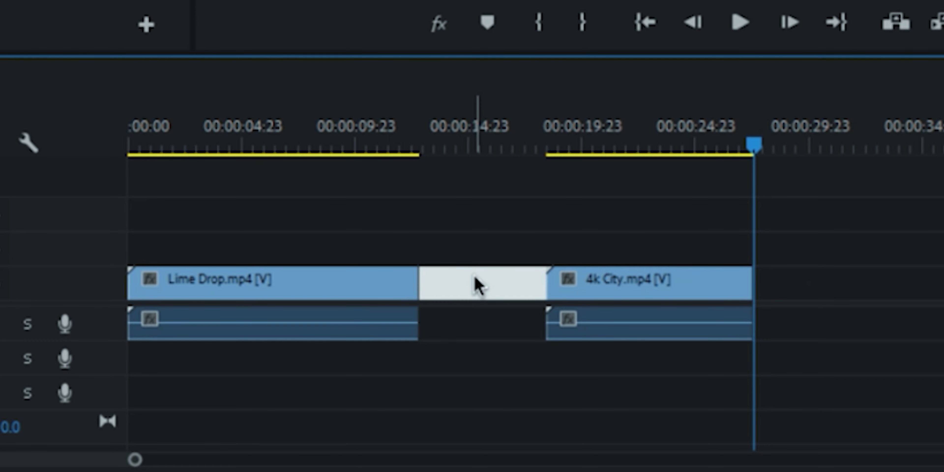
key(Delete)
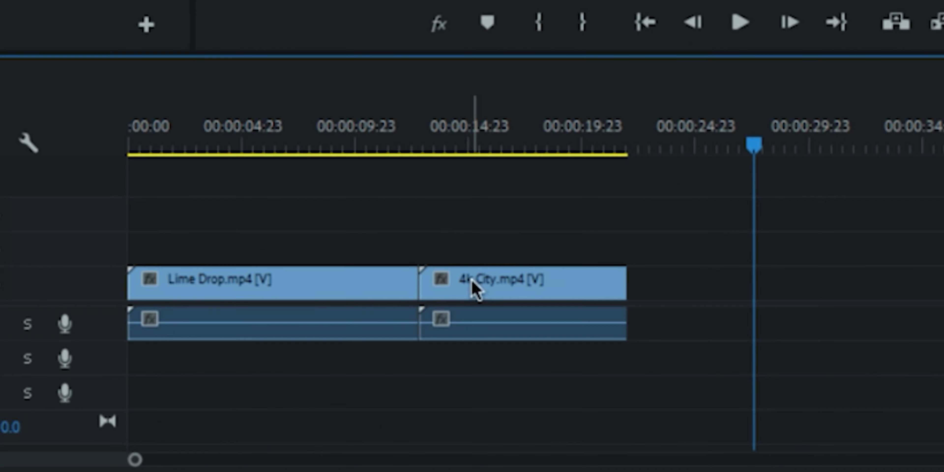
Cut the 4k City clip at 00:00:13:15, remove the short piece before the cut and close its gap
click(582, 325)
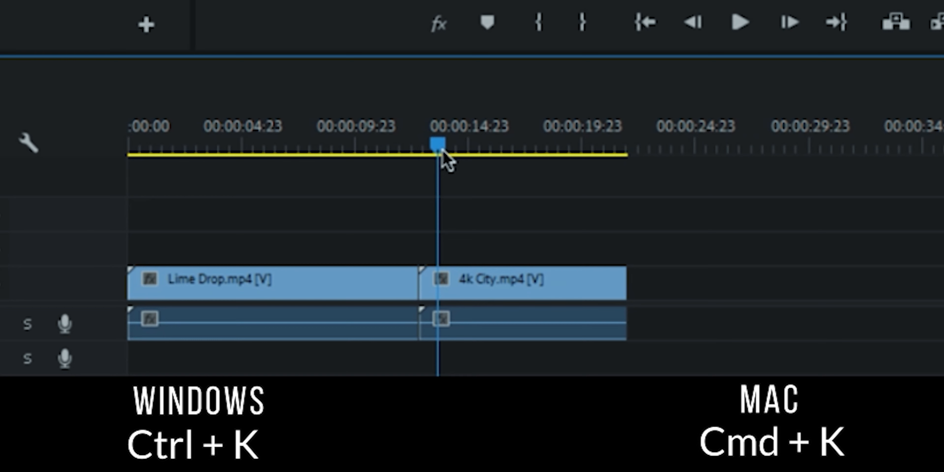
key(ctrl+k)
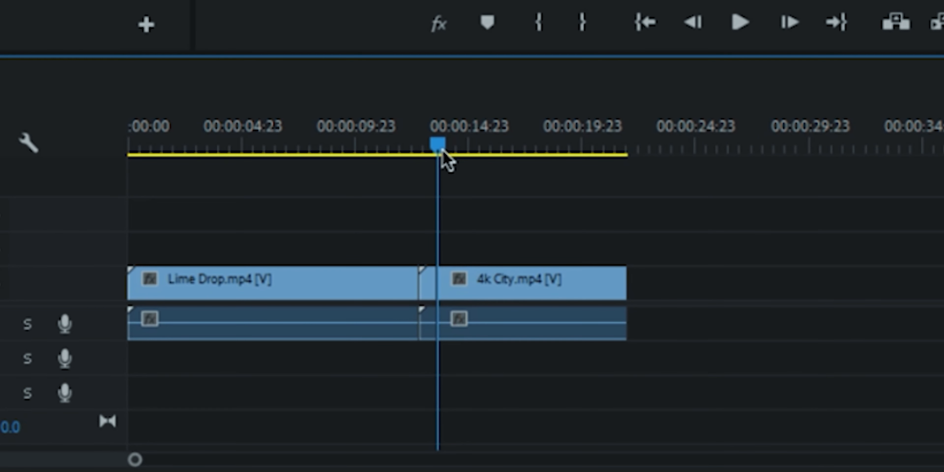
click(433, 298)
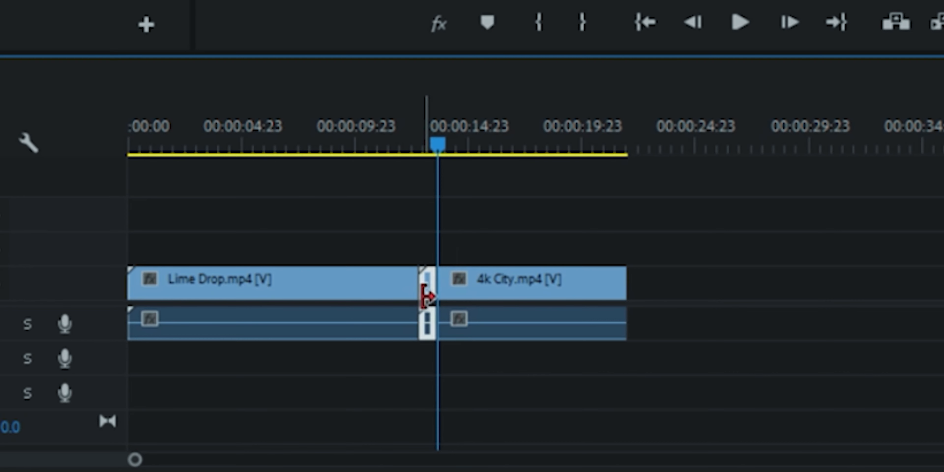
key(Delete)
click(429, 296)
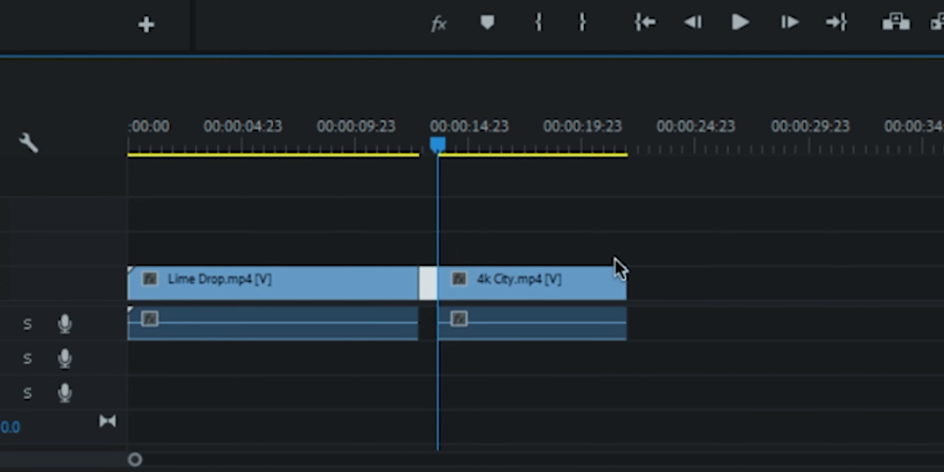
key(Delete)
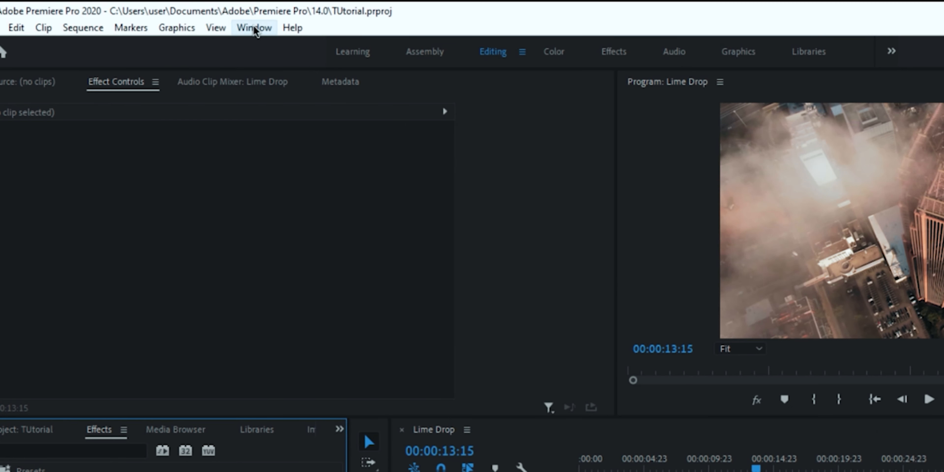
Open the Effects panel and expand the Dissolve folder under Video Transitions
click(255, 29)
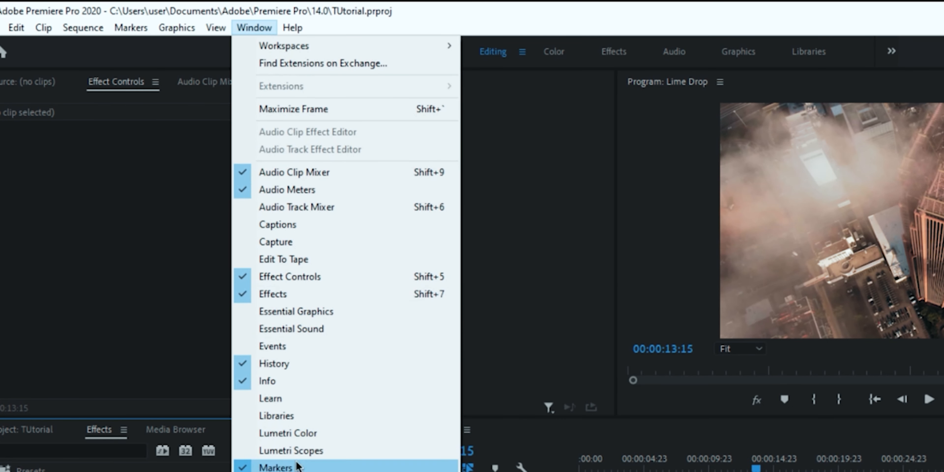
click(294, 295)
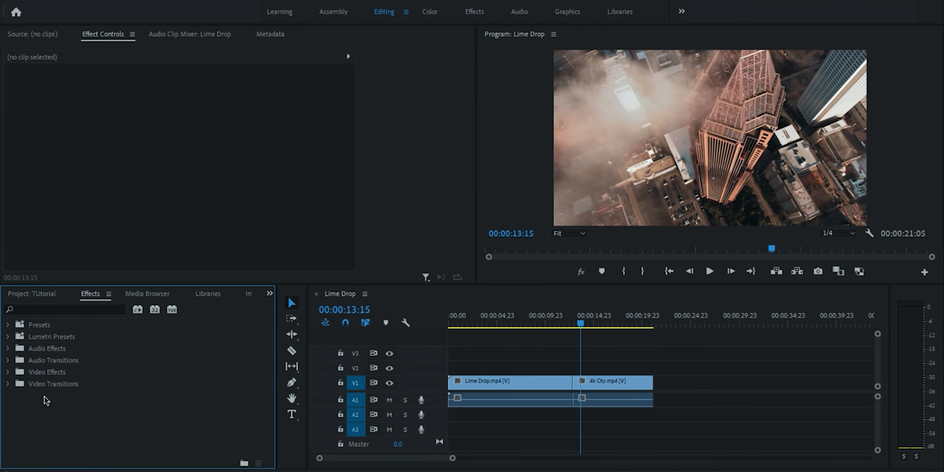
click(8, 383)
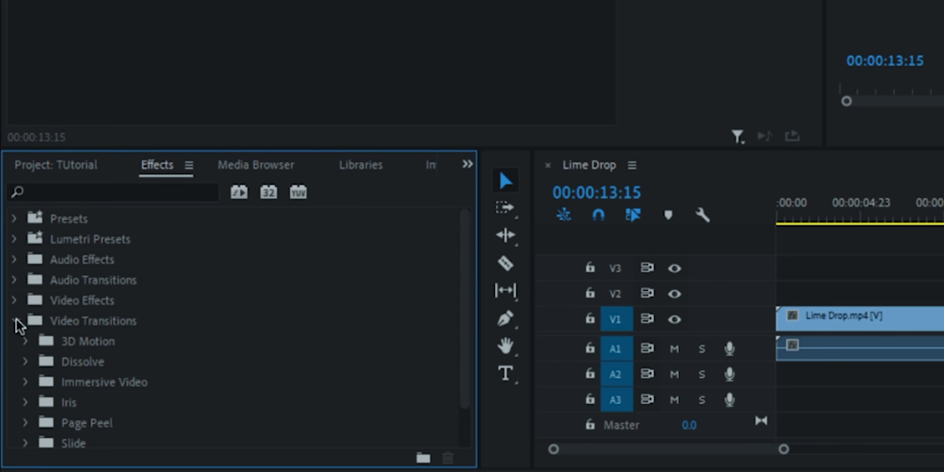
scroll(36, 344, down, 1)
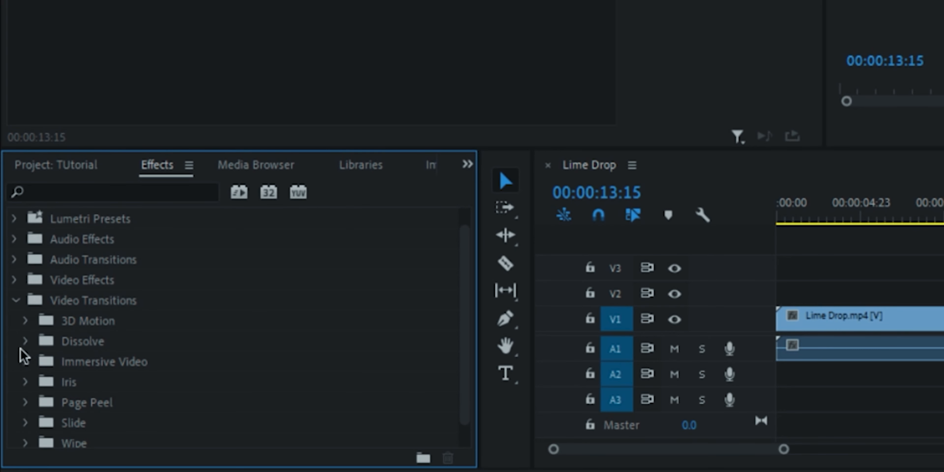
click(26, 342)
scroll(33, 347, down, 2)
scroll(39, 346, down, 2)
Apply a Cross Dissolve to the cut between Lime Drop and 4k City and play it back
drag(61, 299, 943, 361)
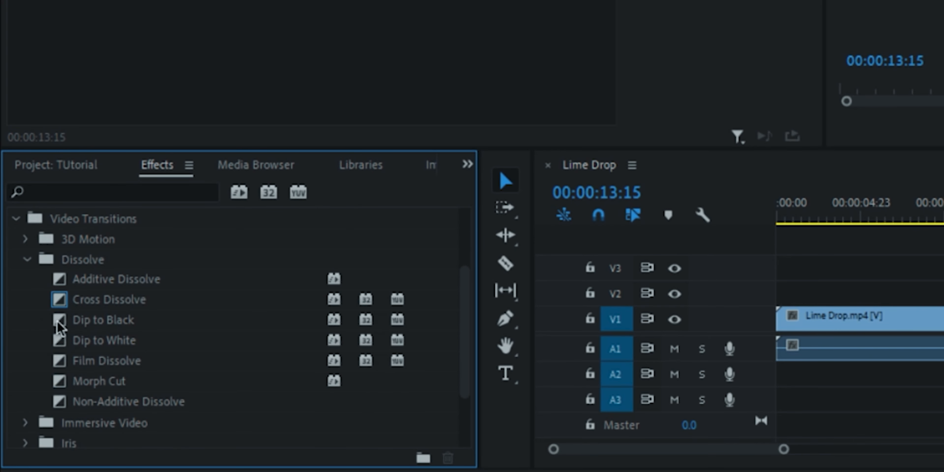
drag(717, 380, 740, 352)
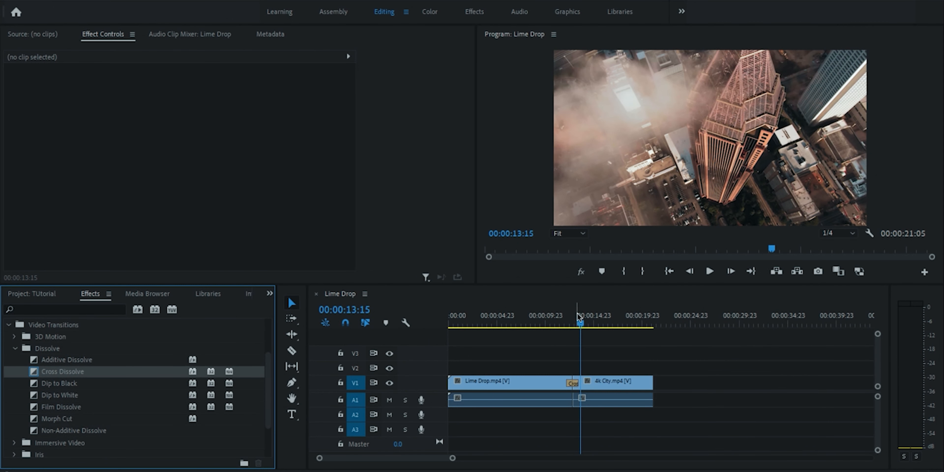
click(567, 319)
key(space)
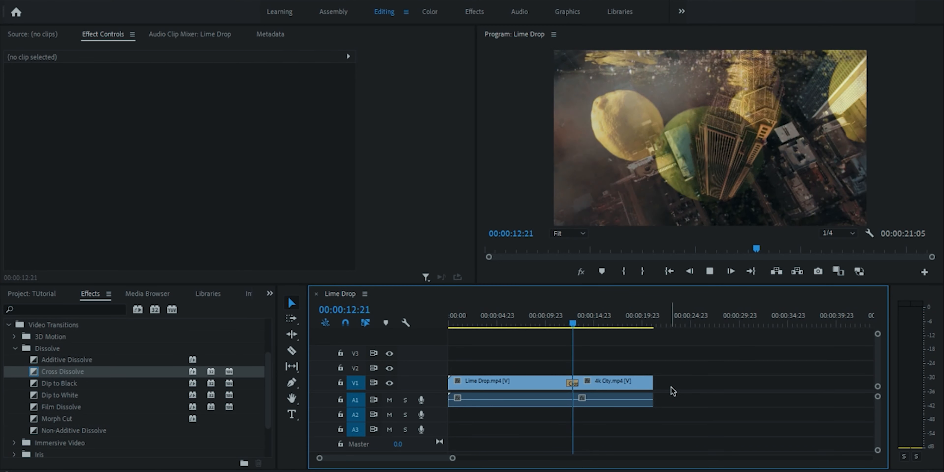
key(space)
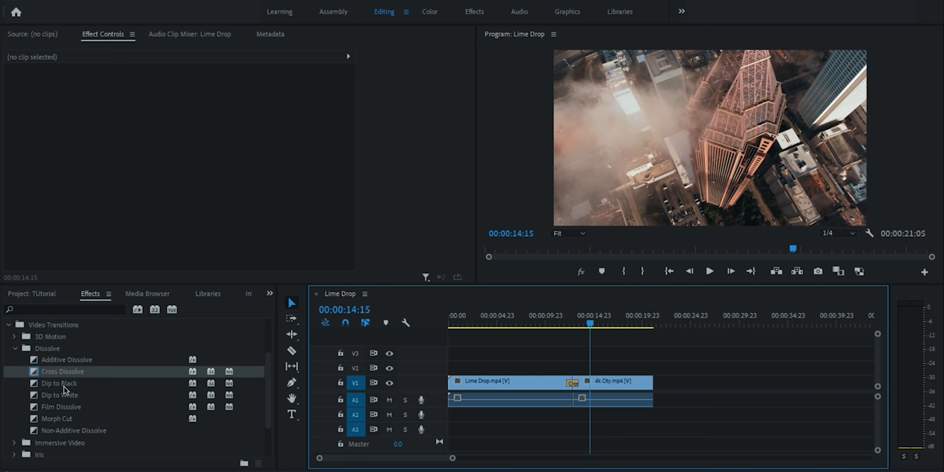
Replace the transition between the two clips with Dip to Black and preview it
drag(63, 385, 571, 383)
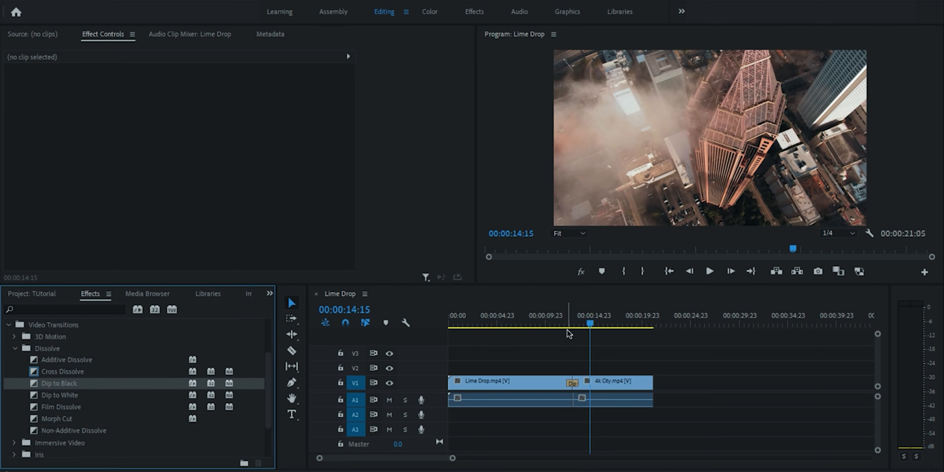
click(565, 325)
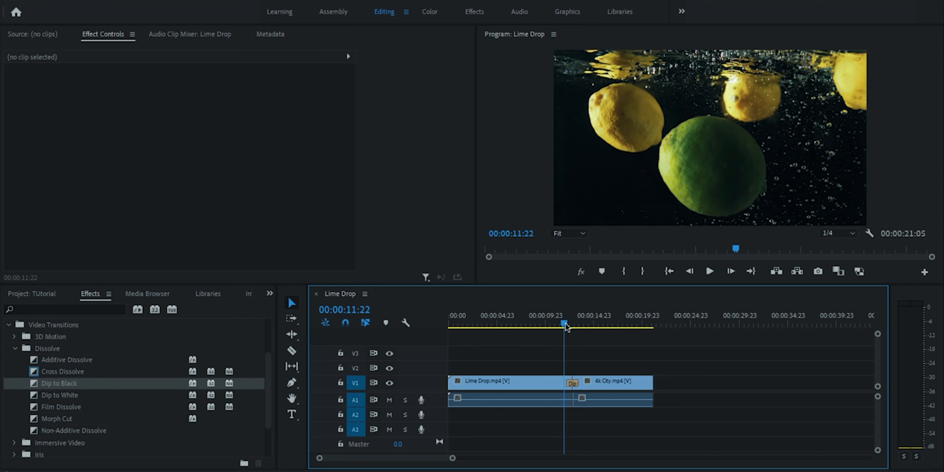
key(space)
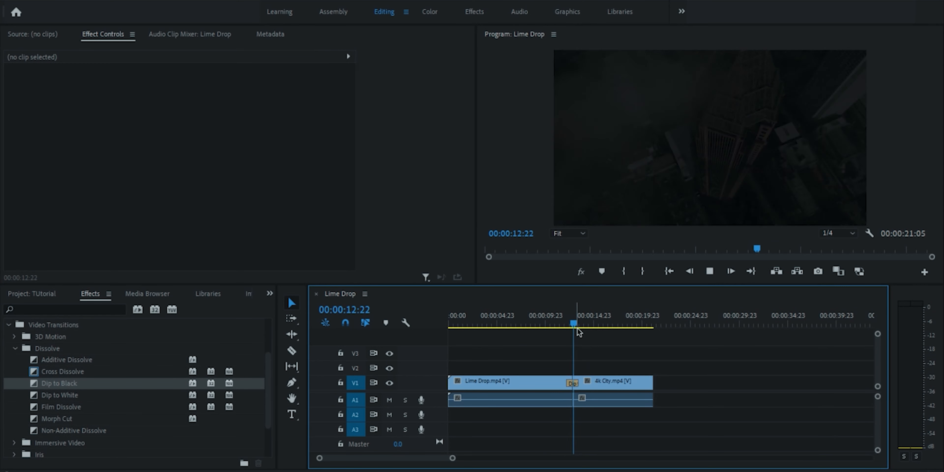
key(space)
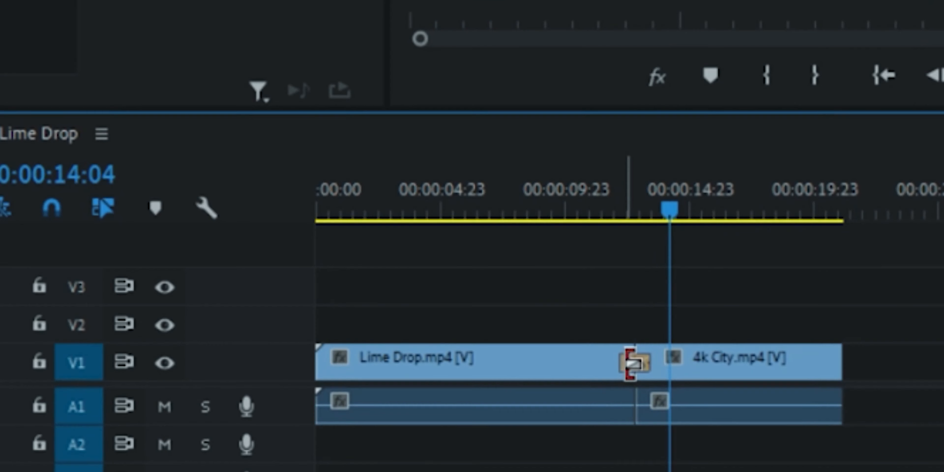
Lengthen the Dip to Black transition on the timeline to 00:00:01:14 and show its settings in Effect Controls
mouse_move(570, 383)
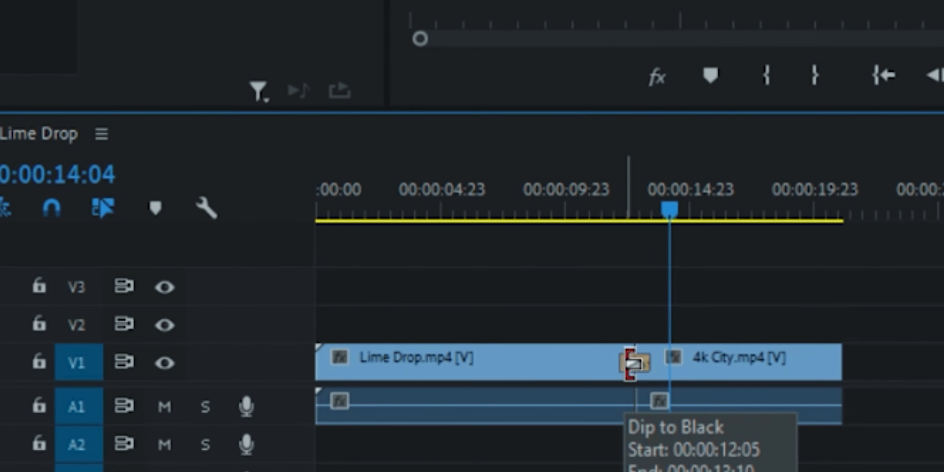
drag(625, 364, 578, 366)
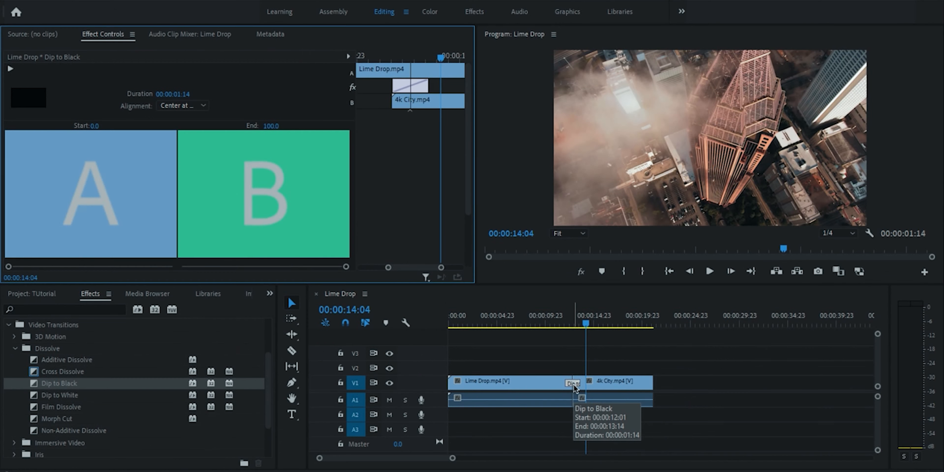
key(shift+5)
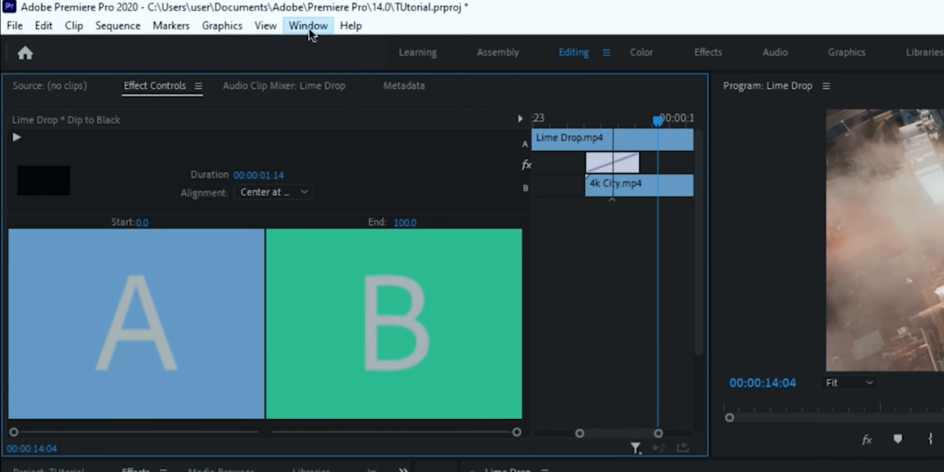
click(208, 0)
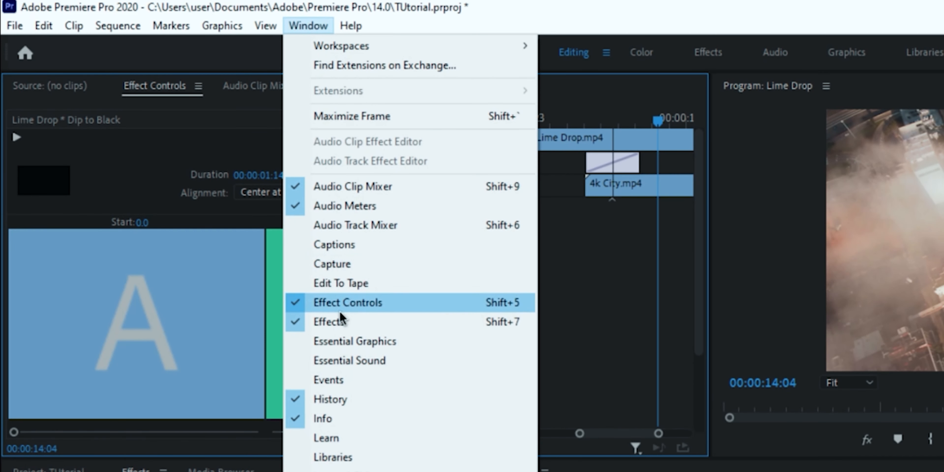
click(355, 305)
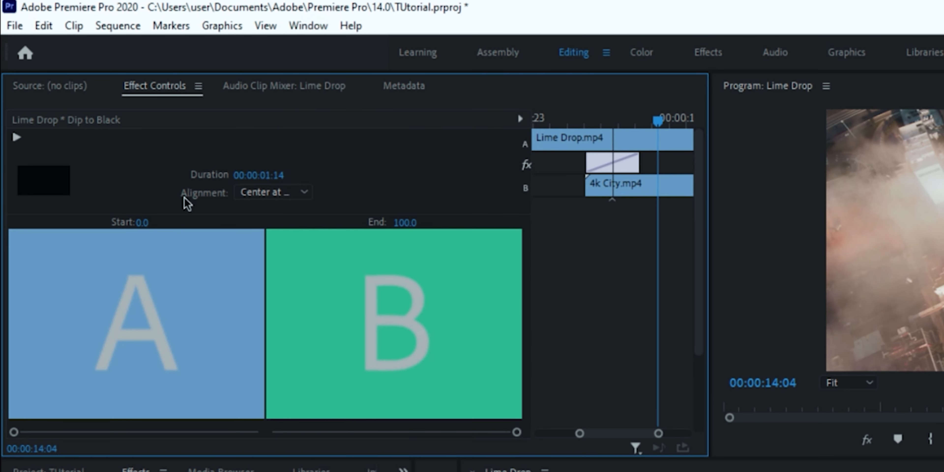
Set the Dip to Black transition's duration to 00:00:02:00 and play back the cut between the two clips
click(271, 177)
key(Right)
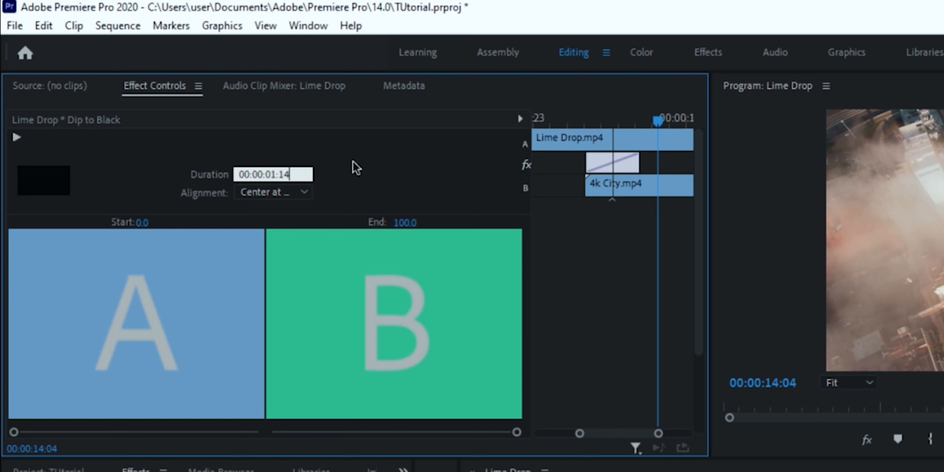
key(BackSpace)
key(BackSpace)
text(00)
key(BackSpace)
text(2)
key(Return)
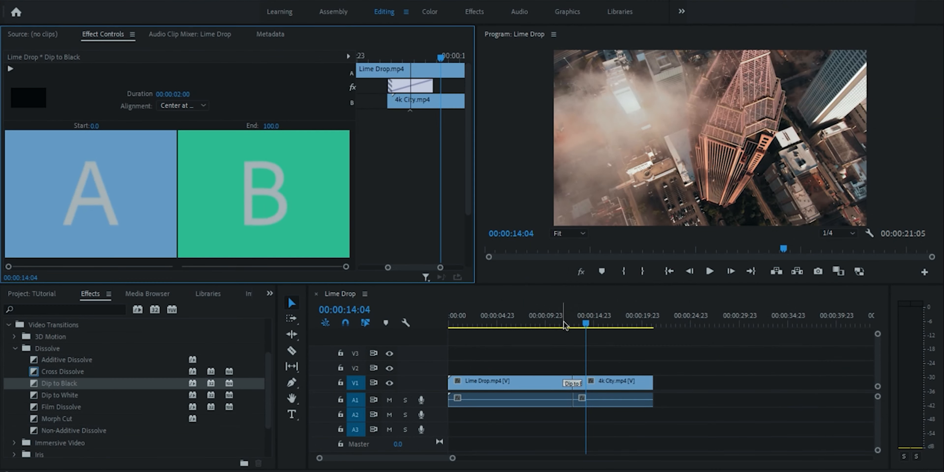
click(561, 323)
key(space)
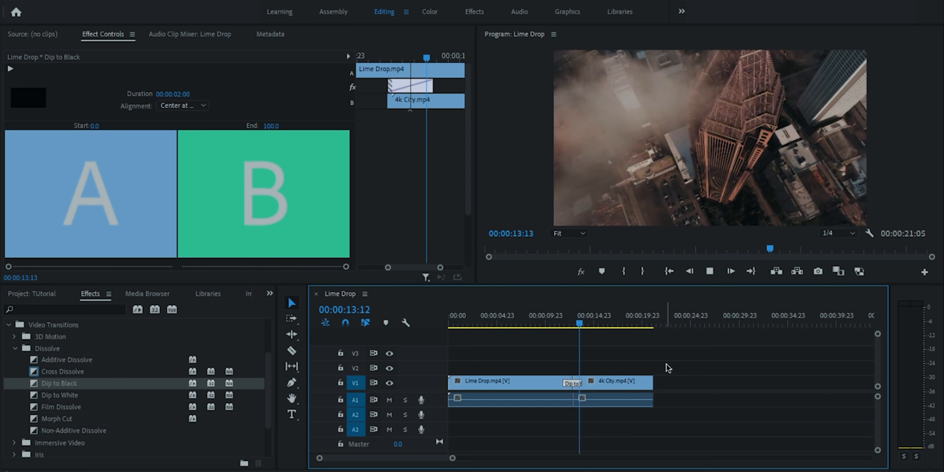
key(space)
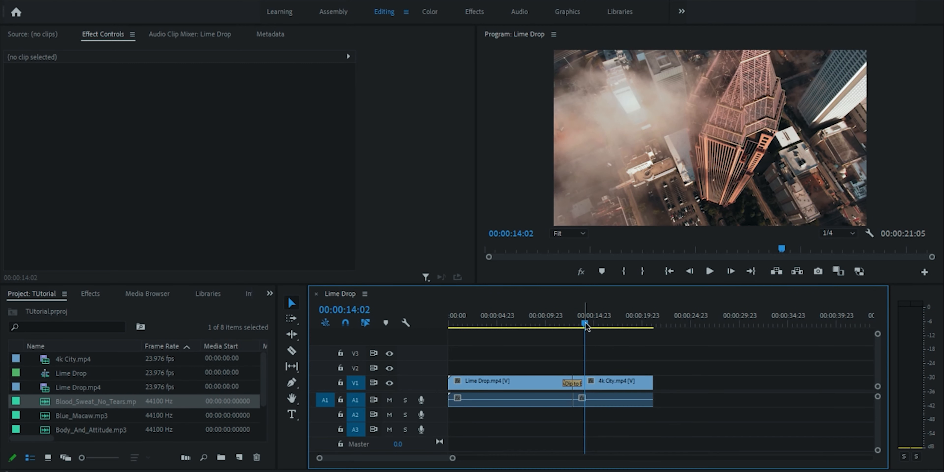
Move the playhead to 00:00:01:01 near the start of Lime Drop and create a new legacy title
drag(586, 325, 459, 330)
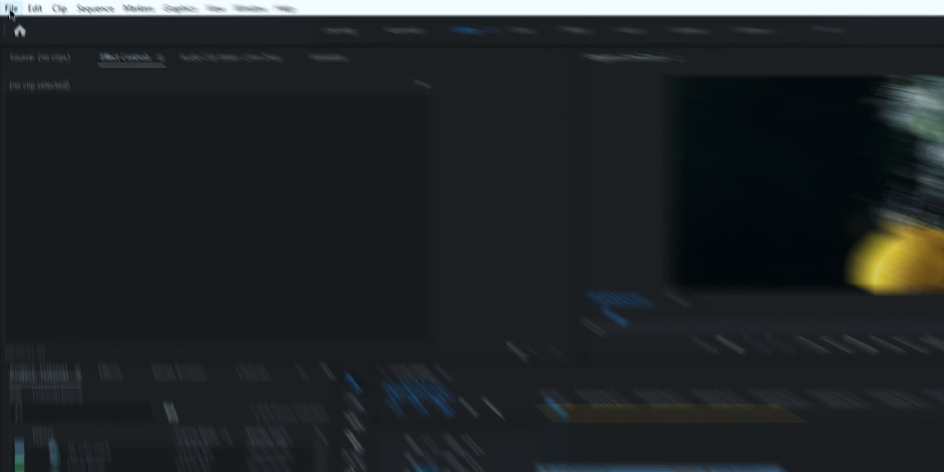
click(10, 11)
mouse_move(70, 28)
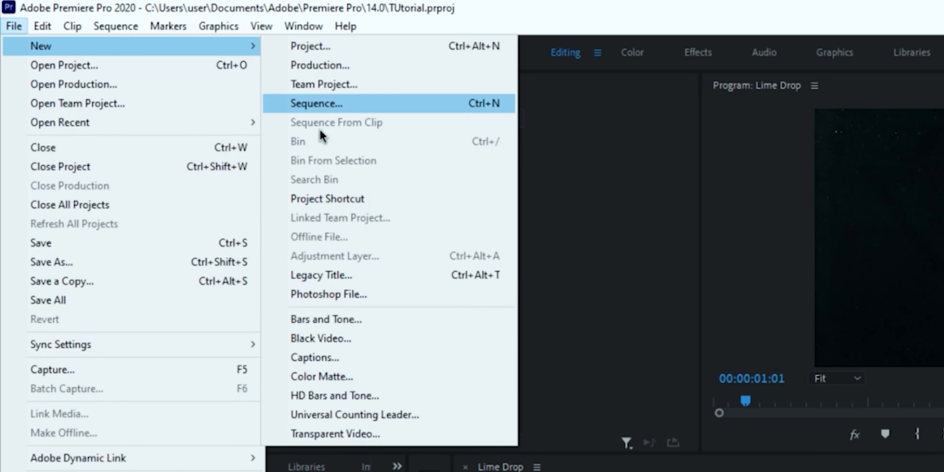
click(335, 277)
click(541, 334)
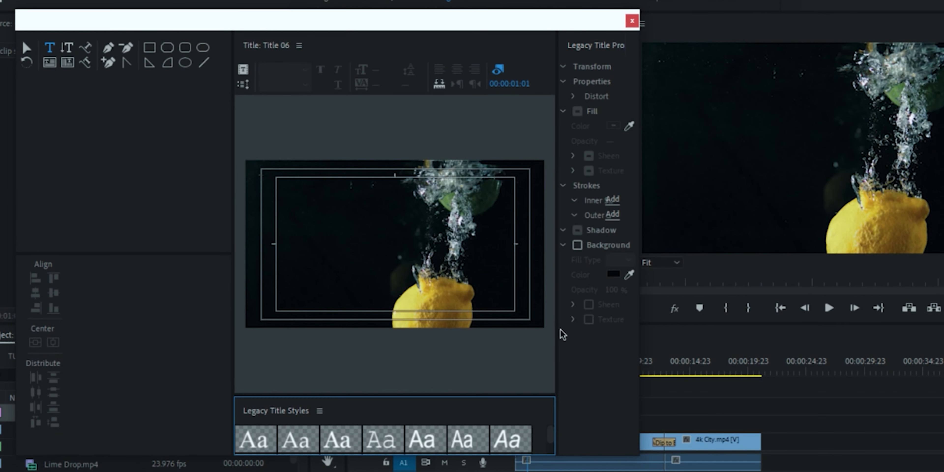
Enlarge the title editor's canvas area and start a text line in the dark area beside the lemon
drag(231, 181, 73, 188)
drag(557, 230, 492, 225)
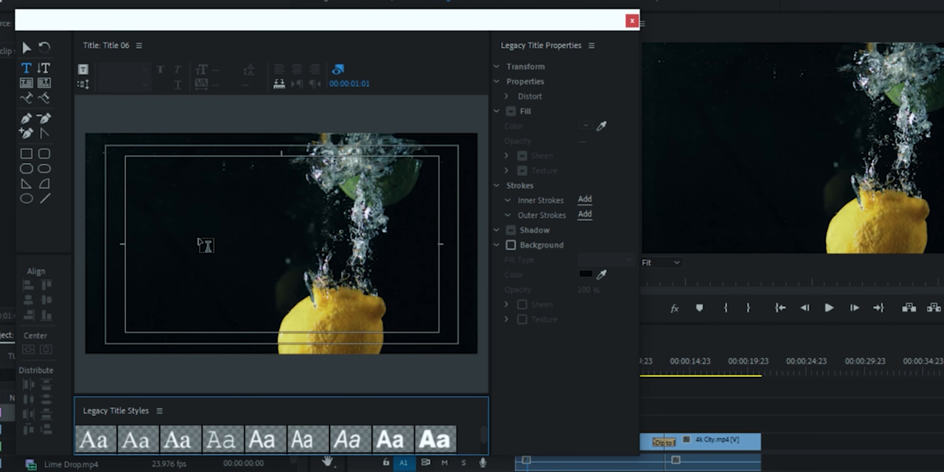
click(198, 240)
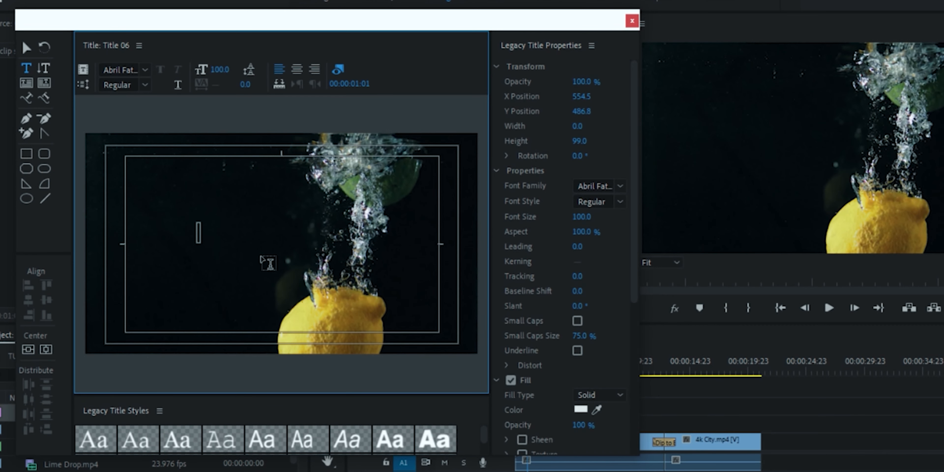
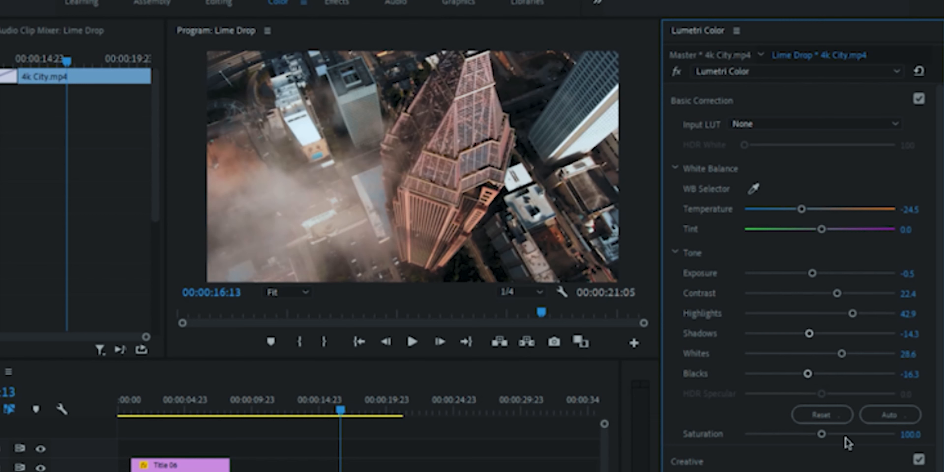
Set the 4k City clip's Lumetri saturation to 110 and collapse the Basic Correction section
click(906, 435)
text(110)
key(Return)
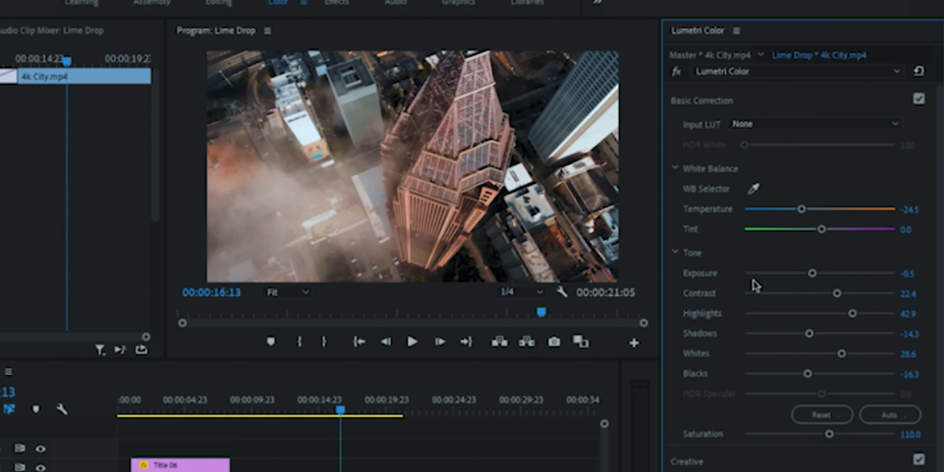
click(829, 108)
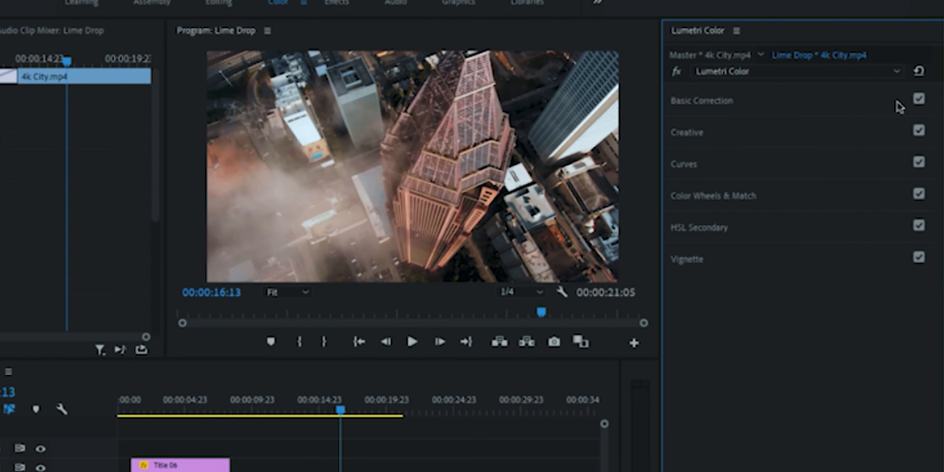
Compare the 4k City clip with and without its Basic Correction and the whole Lumetri Color effect
click(920, 102)
click(920, 101)
click(677, 73)
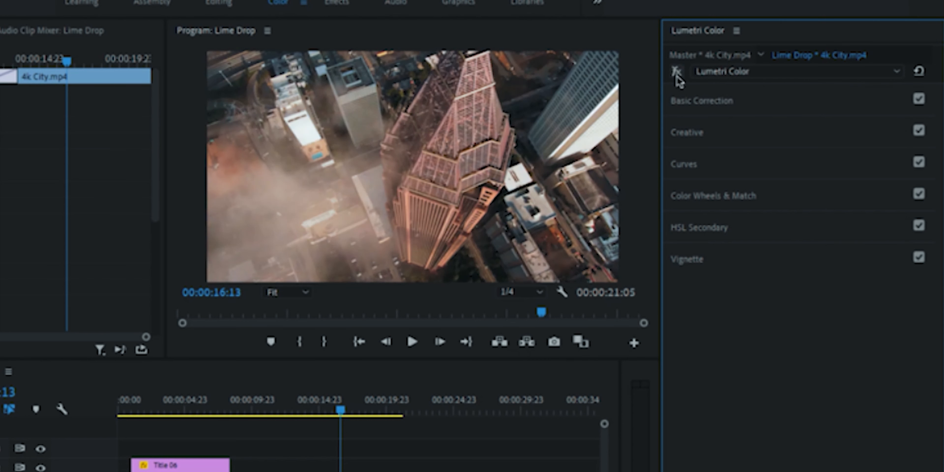
click(677, 73)
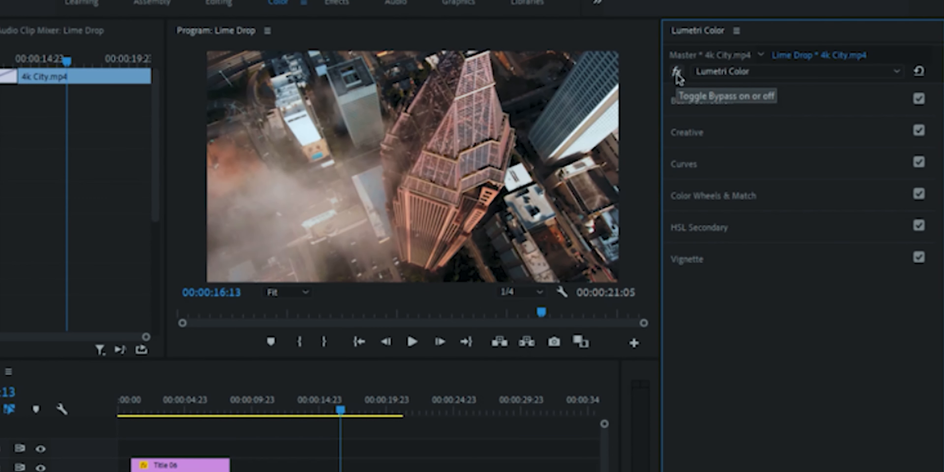
click(677, 75)
click(678, 76)
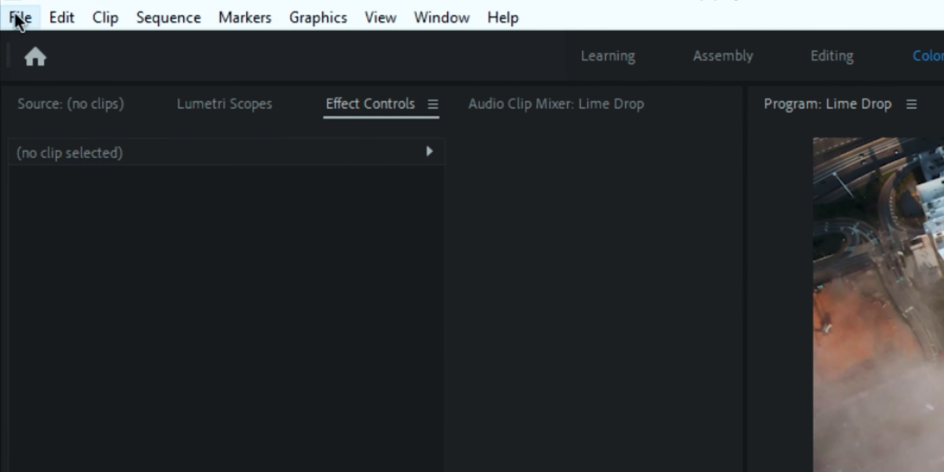
Open the media export settings for the Lime Drop sequence
click(17, 21)
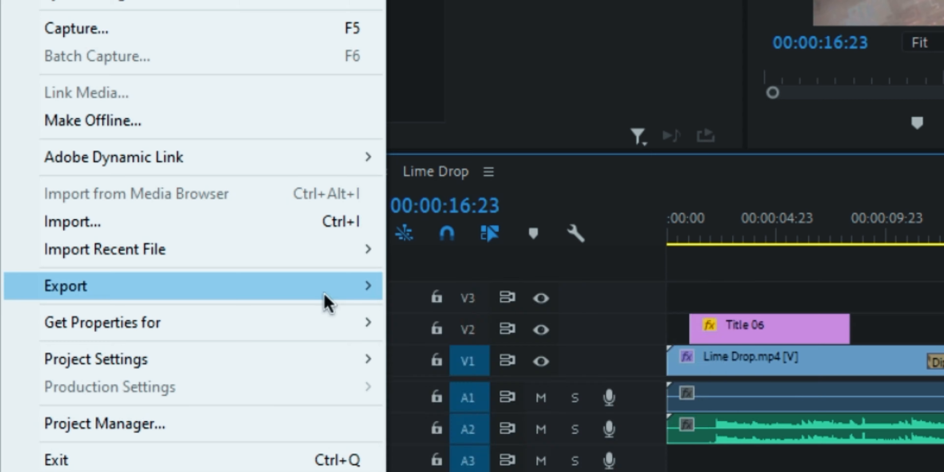
mouse_move(324, 295)
click(466, 295)
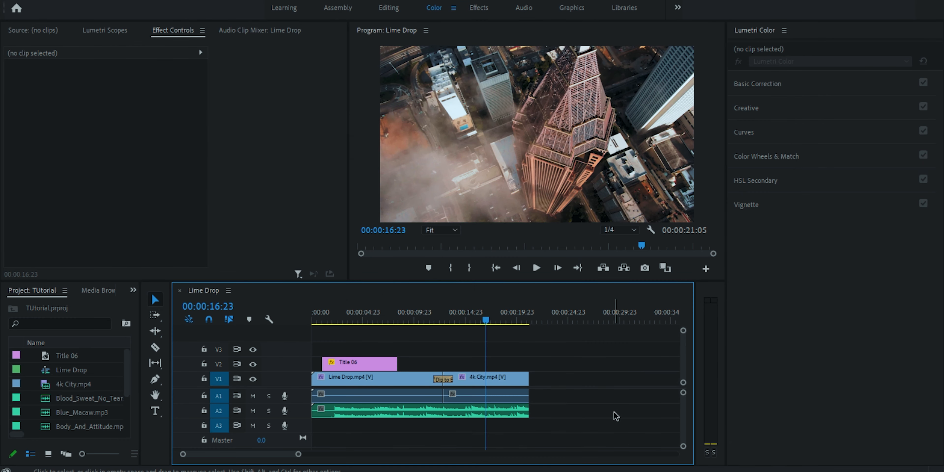
key(ctrl+m)
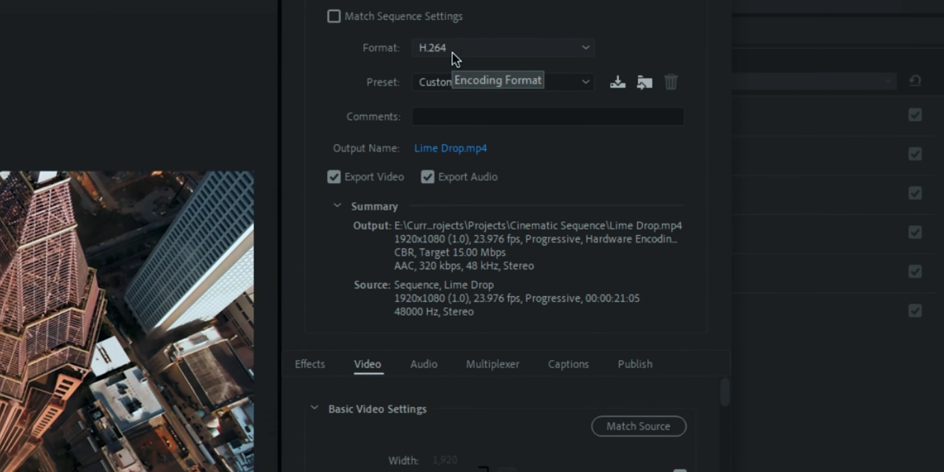
Set the export format to H.264 with the Match Source - High bitrate preset
click(638, 44)
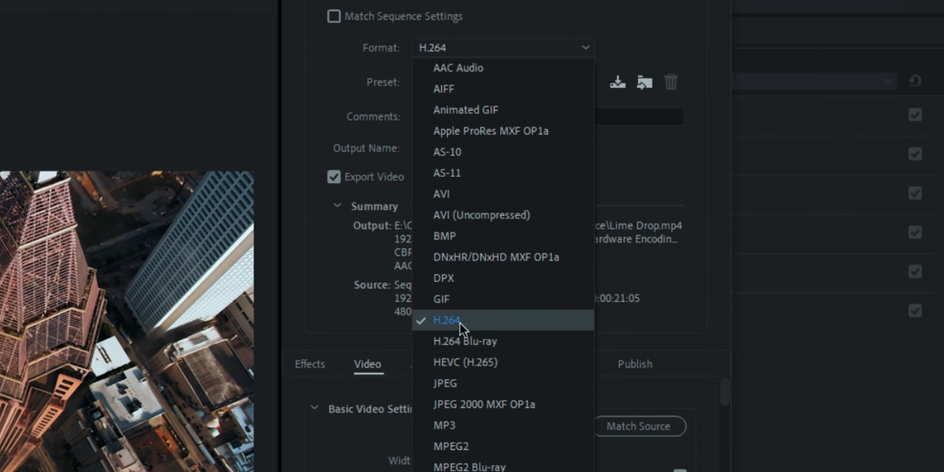
click(467, 324)
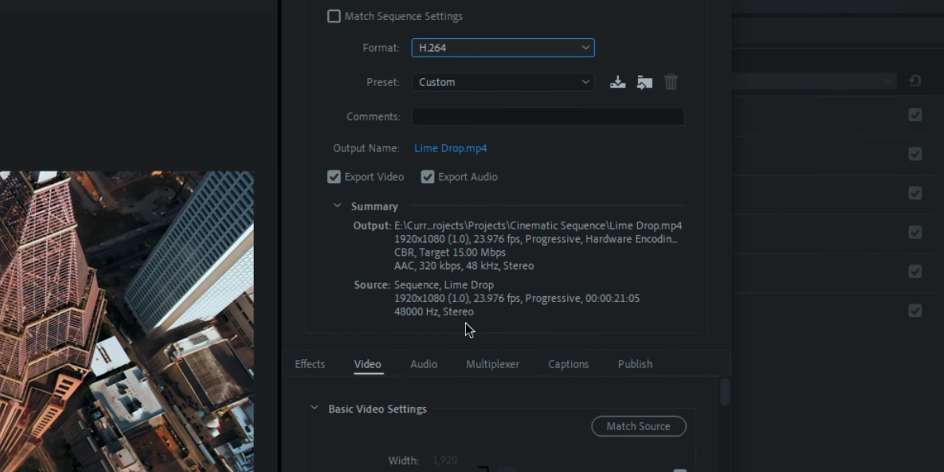
click(442, 83)
click(491, 129)
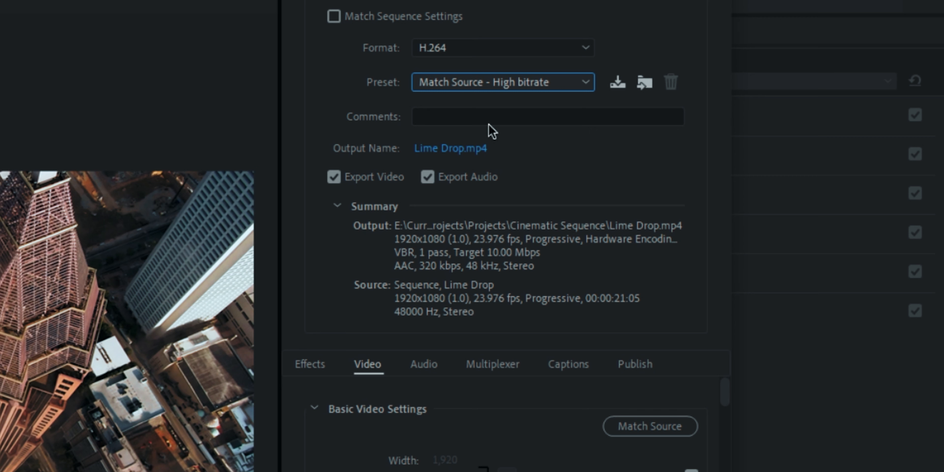
Set the export output to the Desktop with the file name Tutorial
click(459, 152)
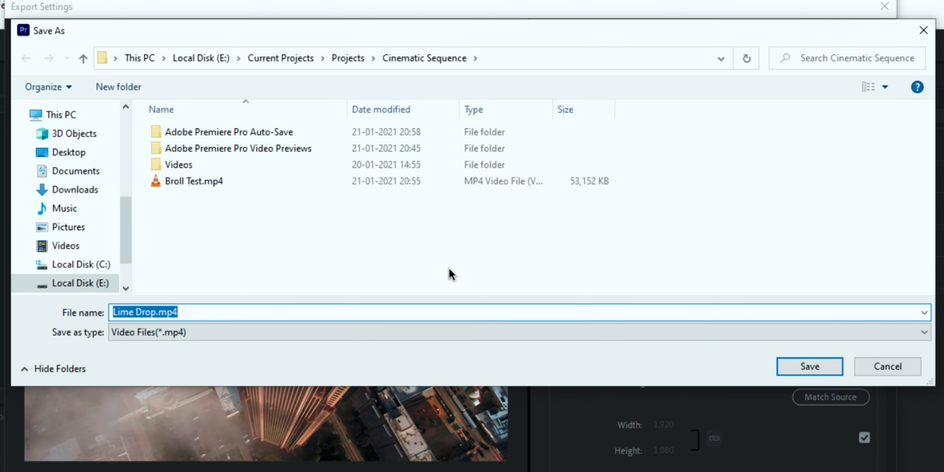
click(85, 158)
click(205, 311)
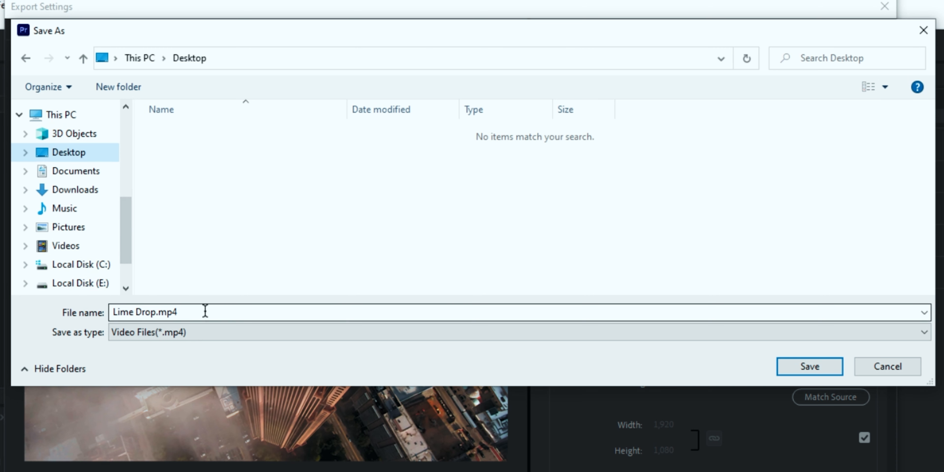
click(183, 313)
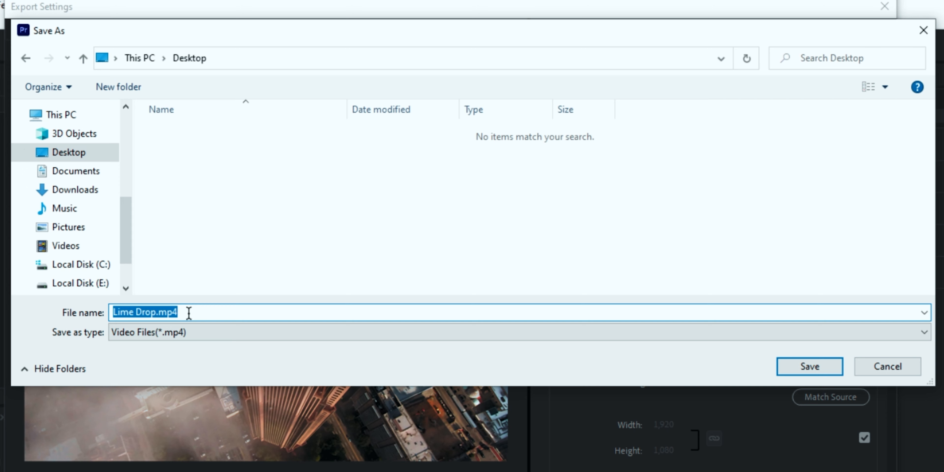
text(Tutorial)
key(Return)
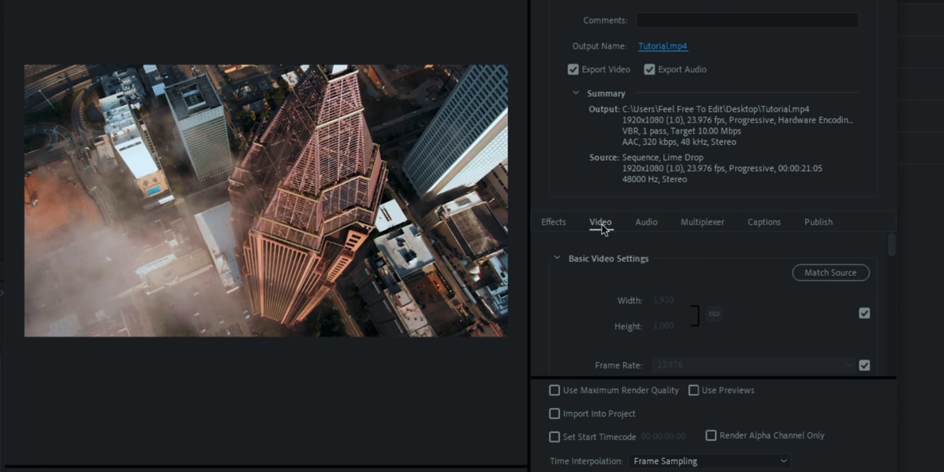
Set the export's target bitrate to 15 Mbps in the video bitrate settings
drag(893, 252, 877, 359)
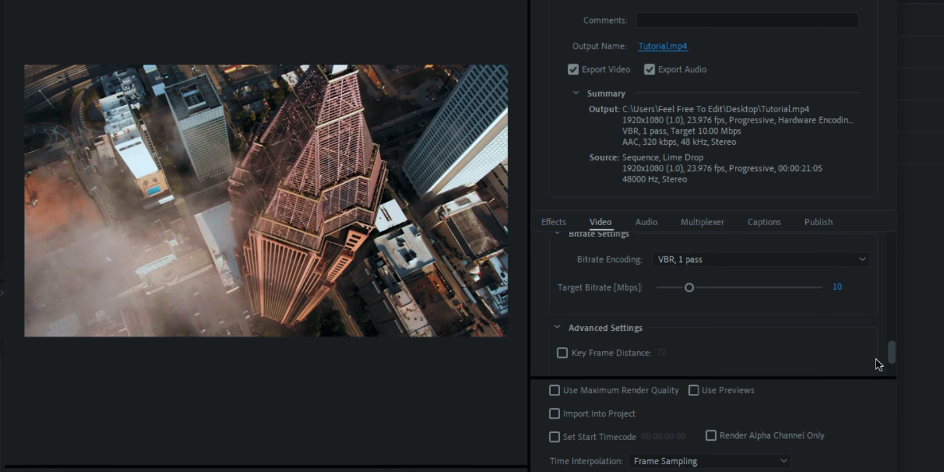
scroll(715, 311, up, 2)
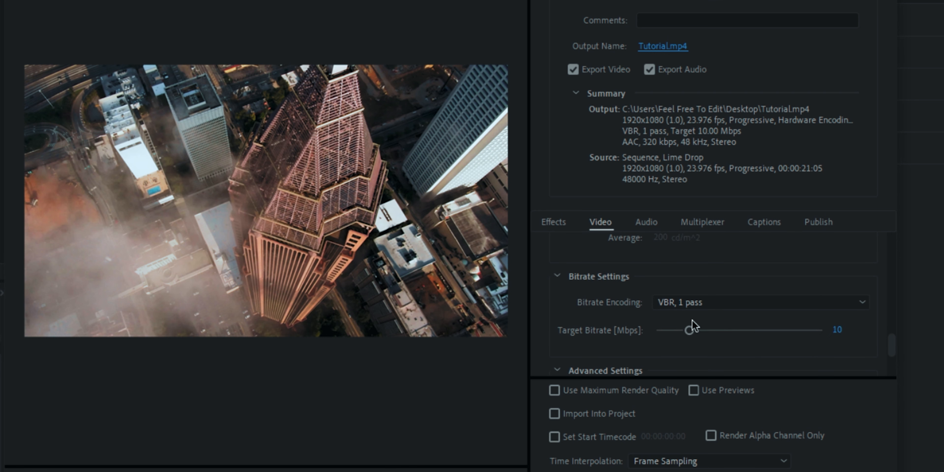
click(838, 333)
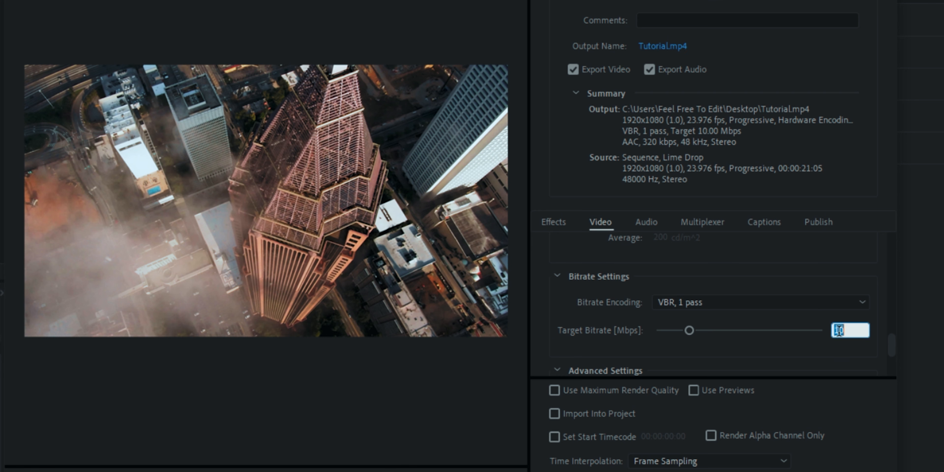
text(15)
key(Return)
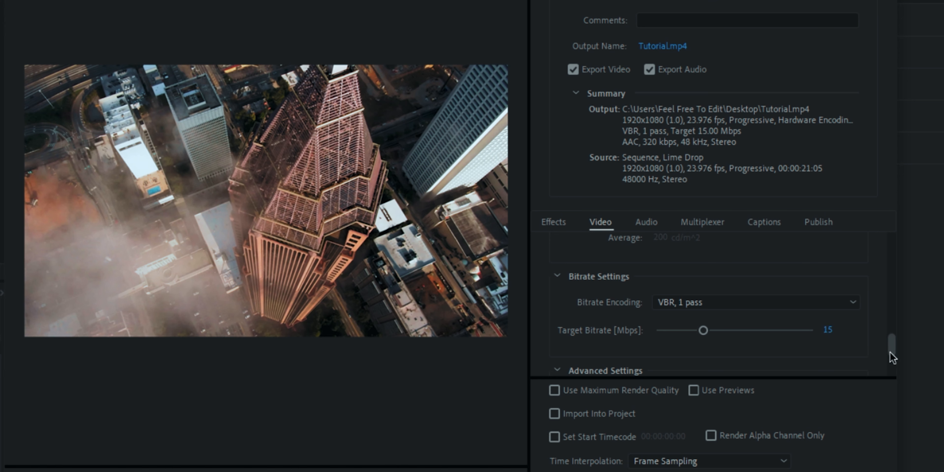
Enable Use Maximum Render Quality and Use Previews, and export the video
drag(891, 345, 897, 369)
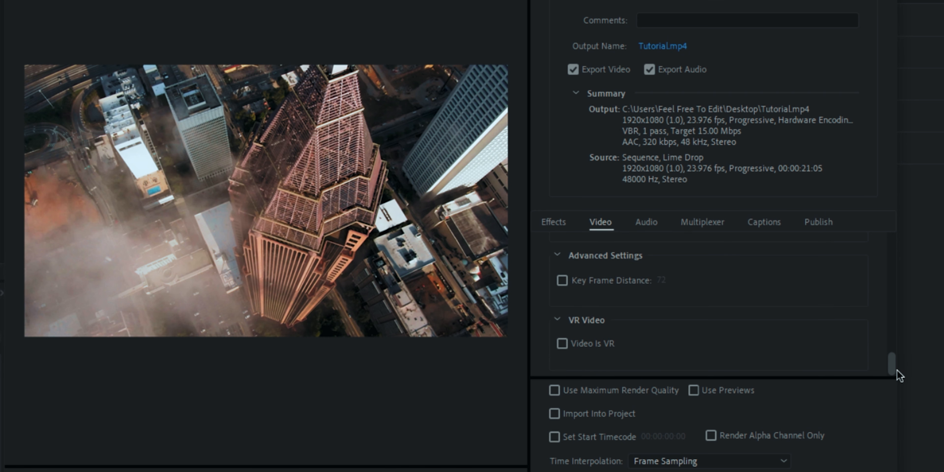
click(555, 392)
click(692, 392)
scroll(754, 422, up, 3)
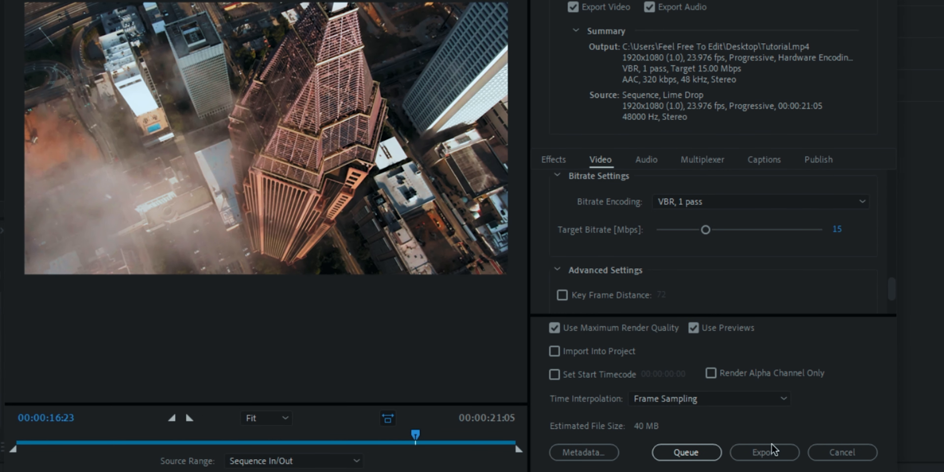
click(772, 452)
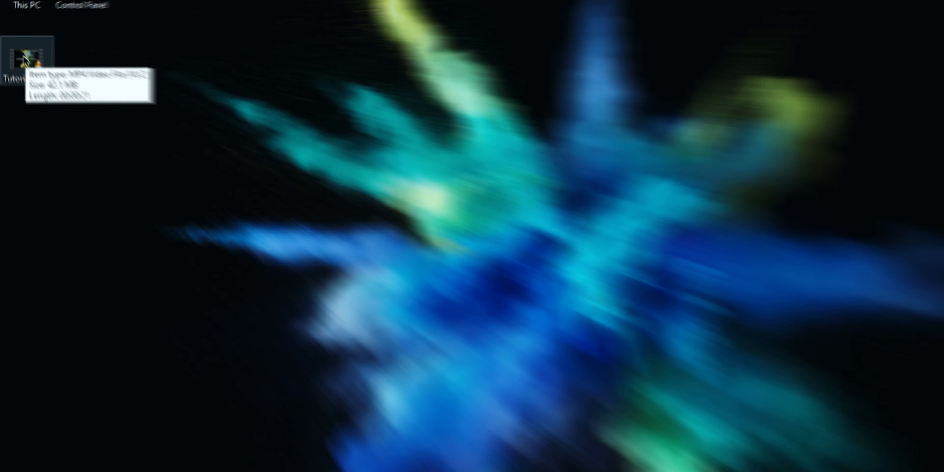
drag(28, 64, 157, 113)
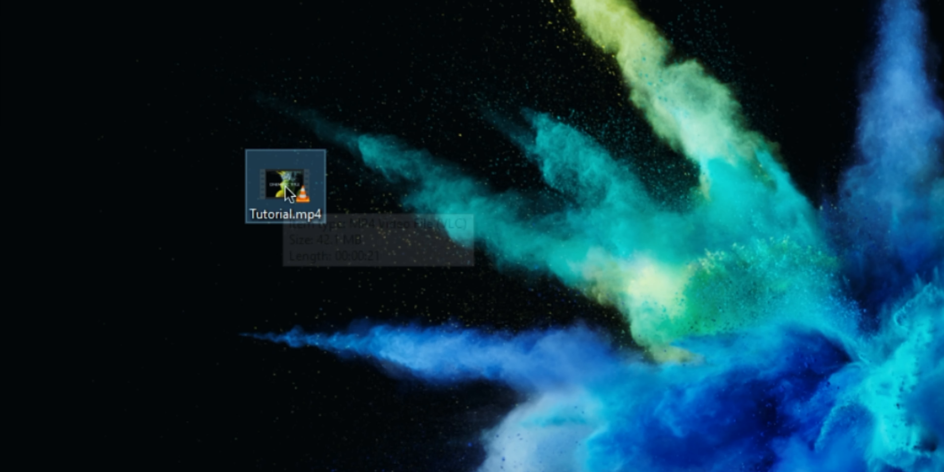
drag(282, 181, 36, 79)
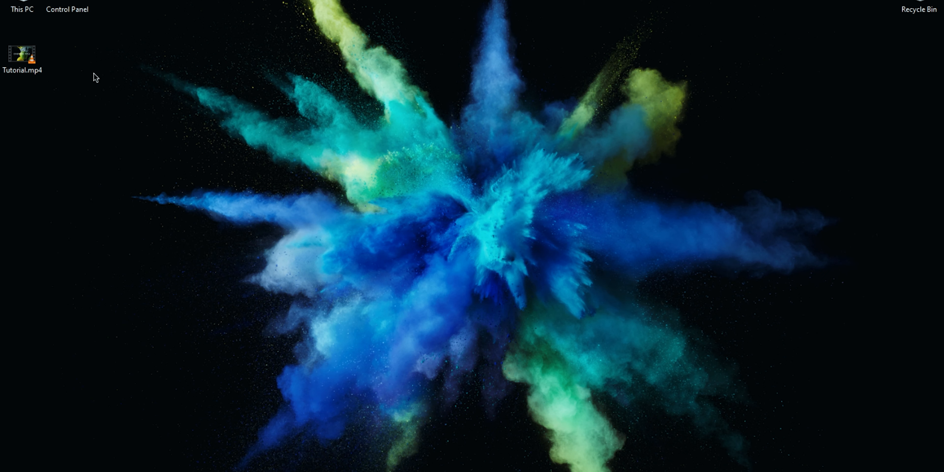